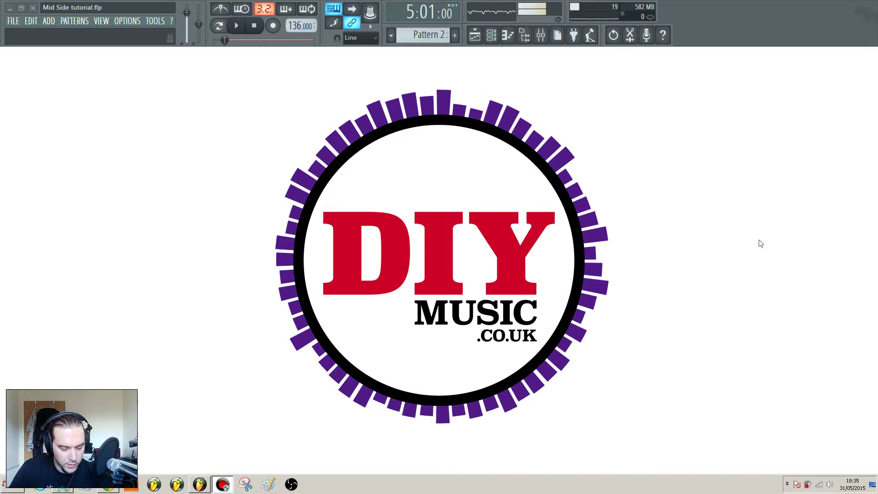
# Step: Show the playlist and mixer, select the MID insert (12), and preview the loop
pyautogui.click(541, 195)
pyautogui.press('F5')
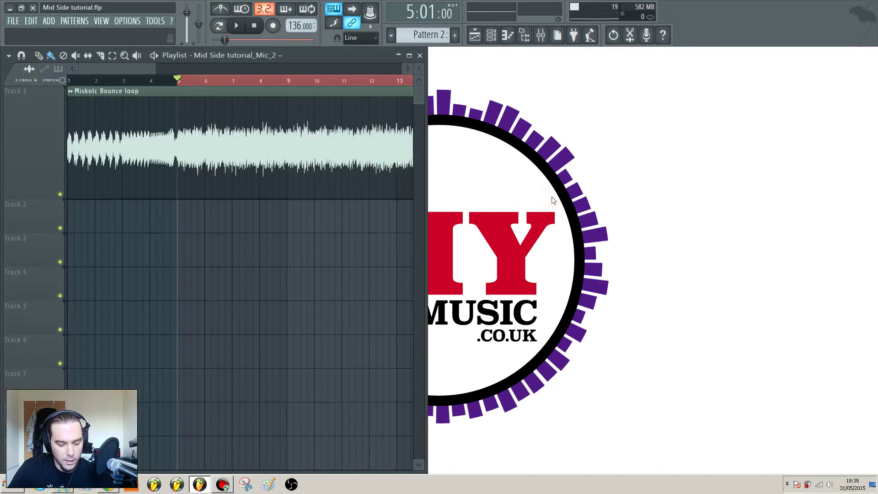
pyautogui.press('F9')
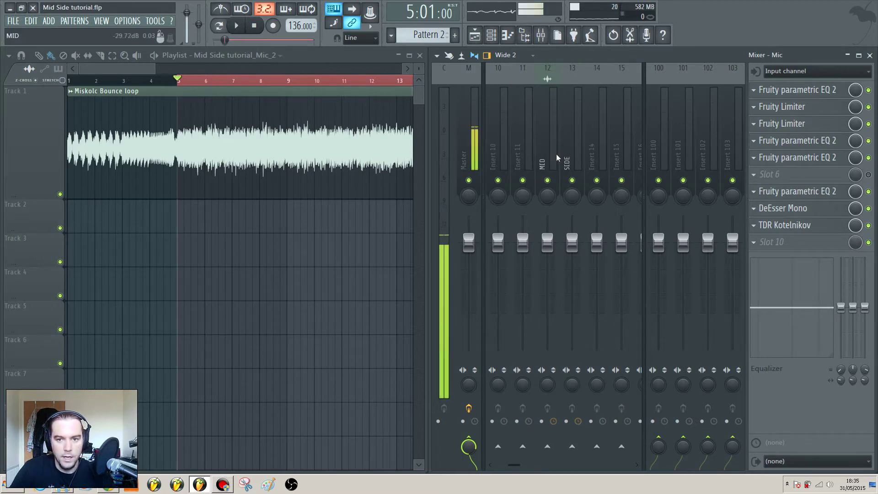
pyautogui.click(549, 129)
pyautogui.click(236, 26)
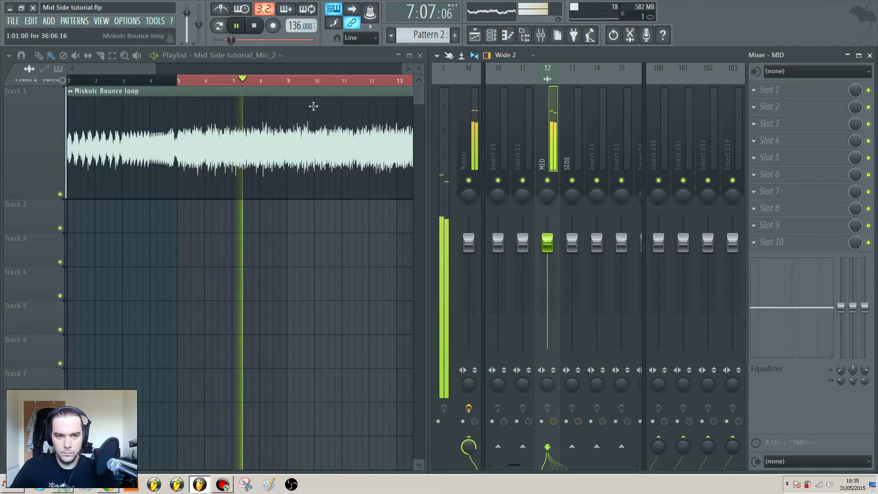
pyautogui.click(254, 26)
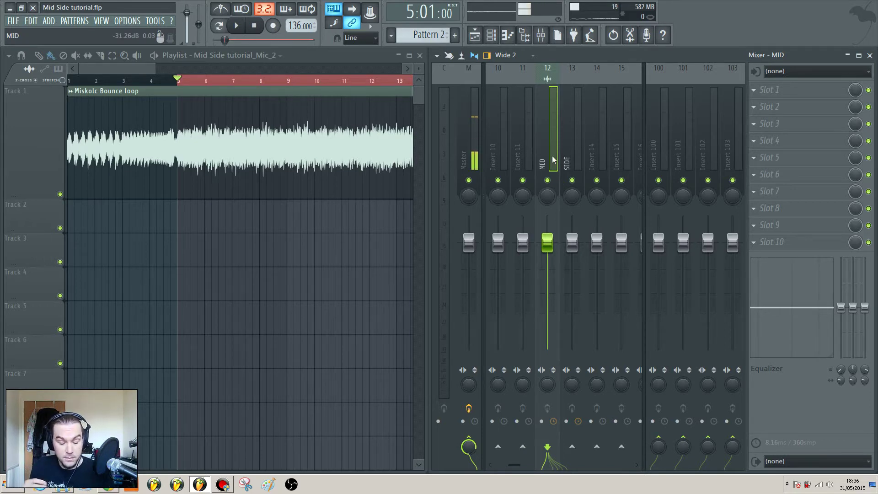
# Step: Load Fruity Stereo Shaper into MID's slot 5, hide the playlist and move the plugin window up
pyautogui.click(583, 155)
pyautogui.click(546, 151)
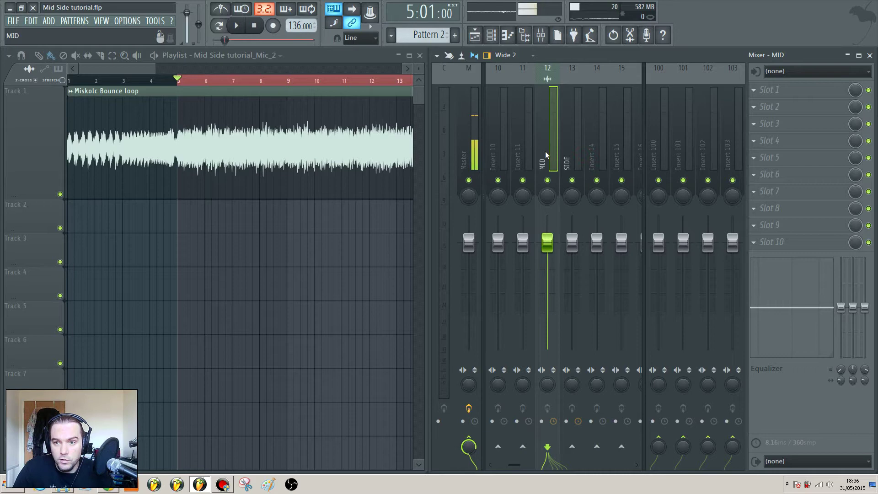
pyautogui.click(754, 159)
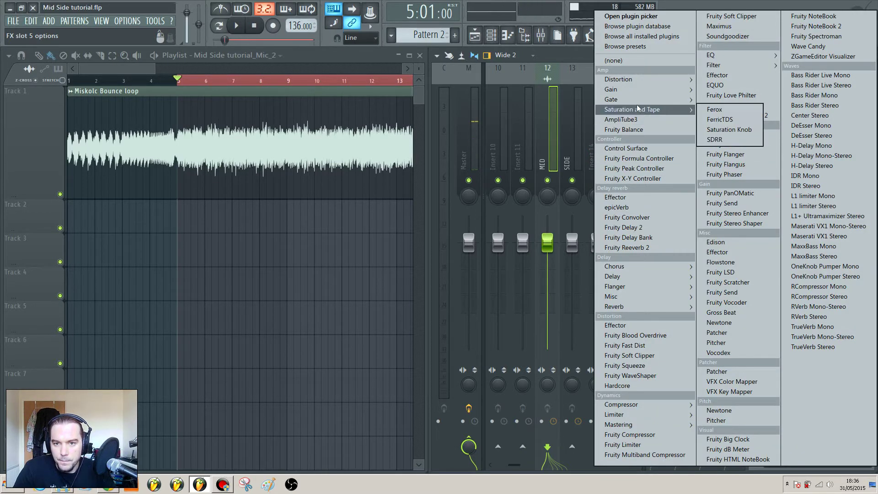
pyautogui.moveTo(641, 94)
pyautogui.click(734, 109)
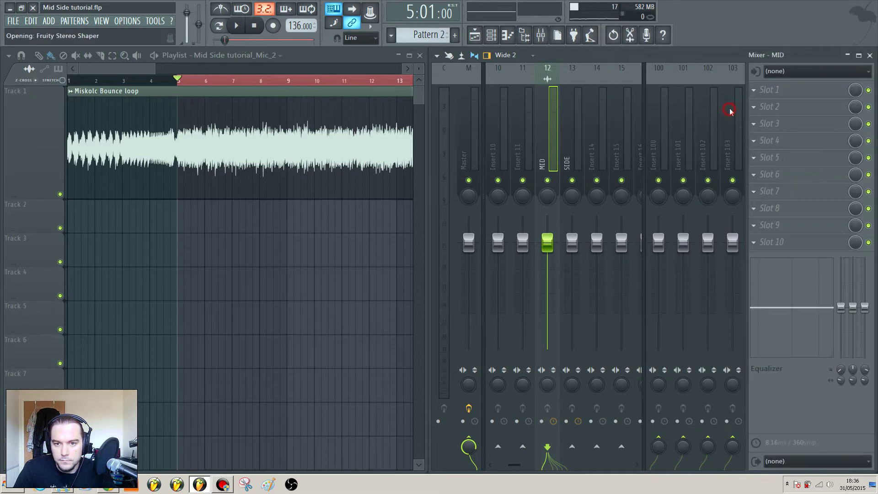
pyautogui.click(401, 55)
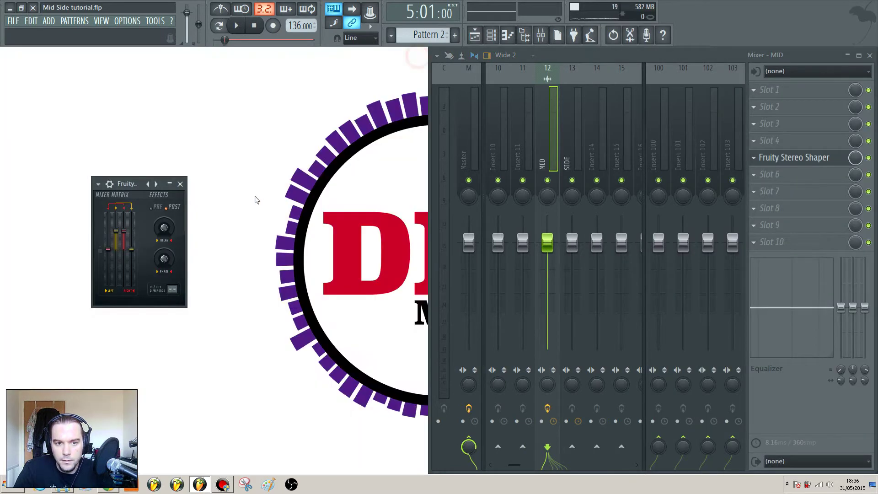
pyautogui.moveTo(141, 184); pyautogui.dragTo(218, 139)
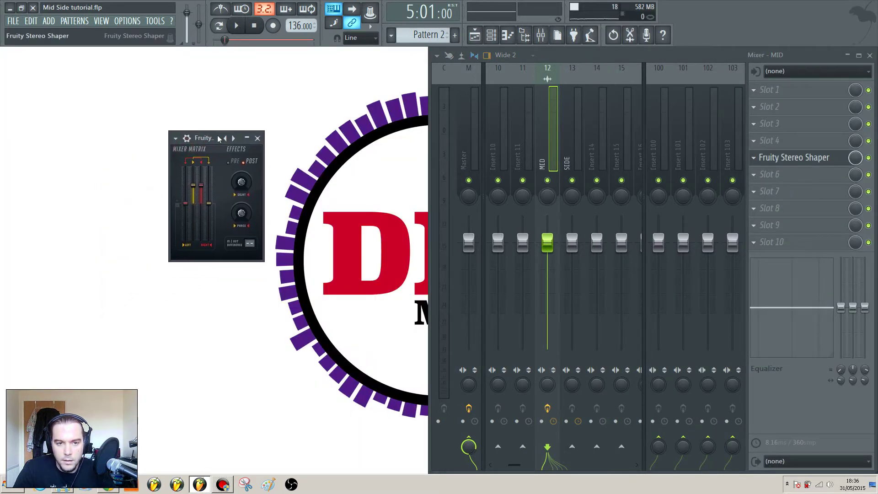
# Step: Load the Mid - aSide splitter preset into the MID insert's Stereo Shaper
pyautogui.click(175, 138)
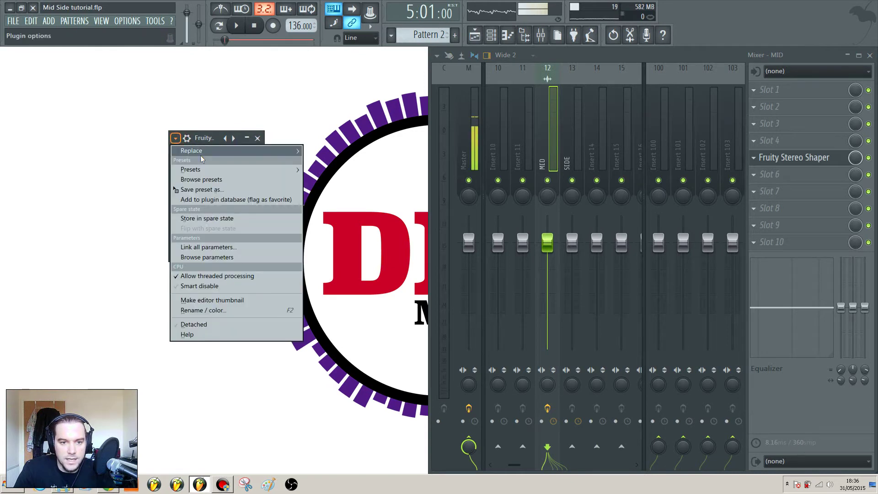
pyautogui.moveTo(272, 170)
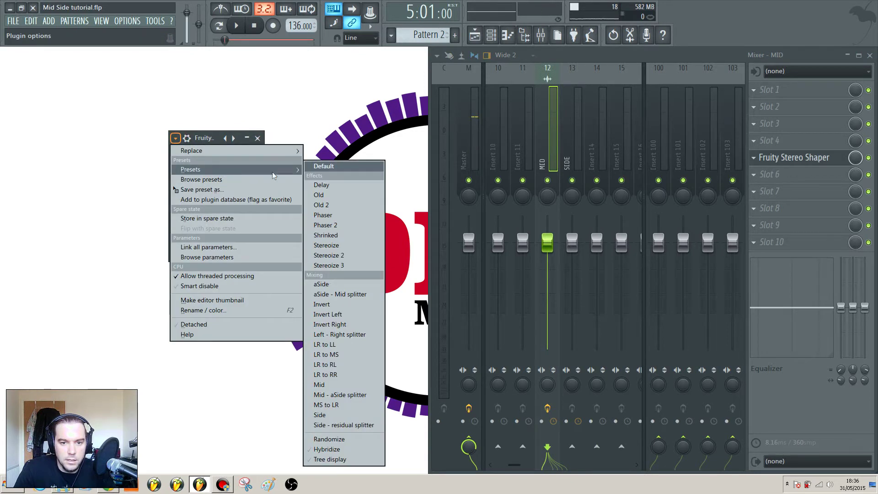
pyautogui.click(358, 394)
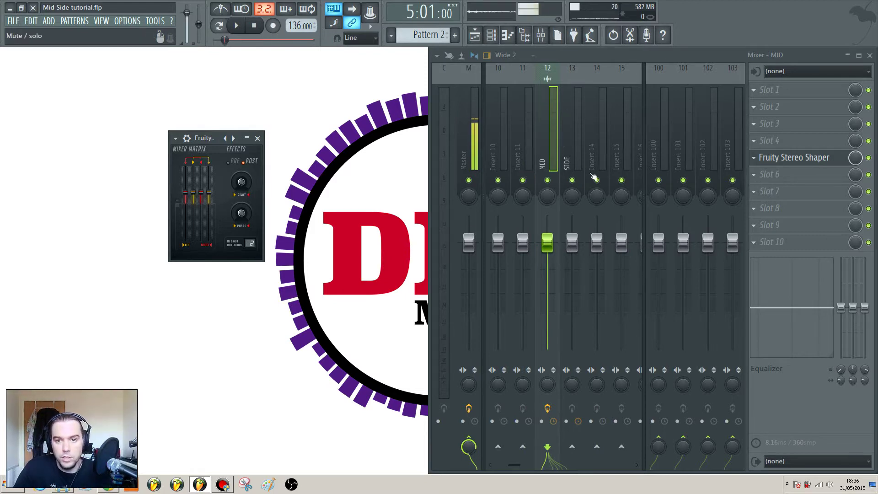
# Step: Sidechain MID into the SIDE insert and set the Stereo Shaper's difference output to 2
pyautogui.click(552, 158)
pyautogui.click(568, 155)
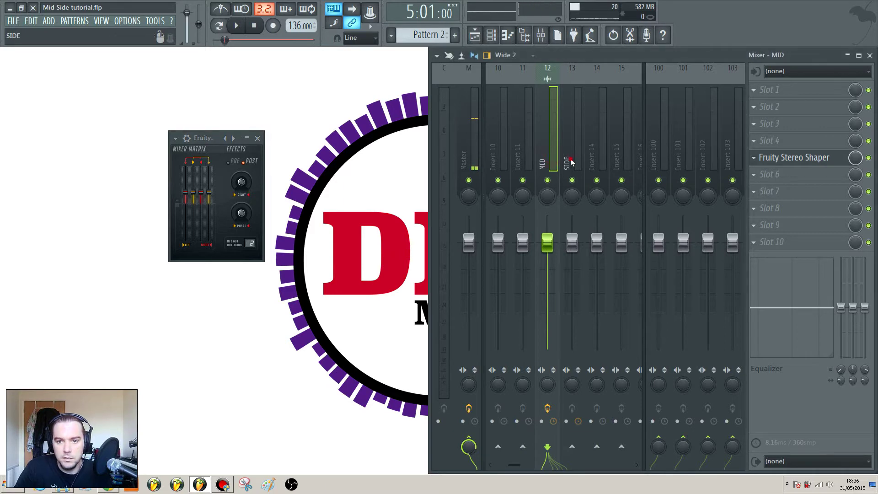
pyautogui.click(552, 142)
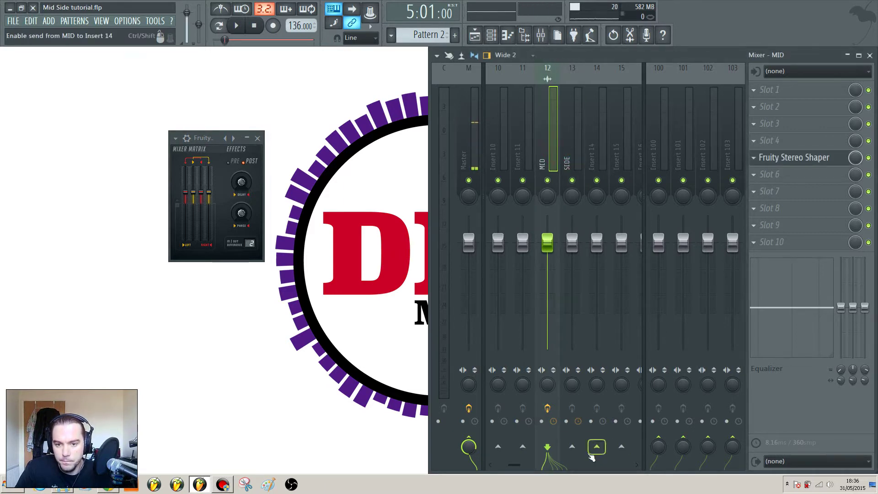
pyautogui.rightClick(572, 447)
pyautogui.click(630, 448)
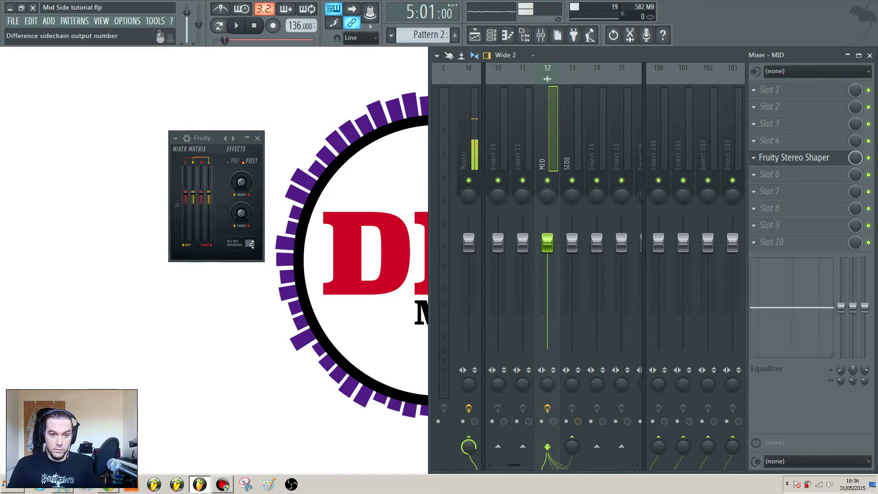
pyautogui.moveTo(251, 244); pyautogui.dragTo(251, 243)
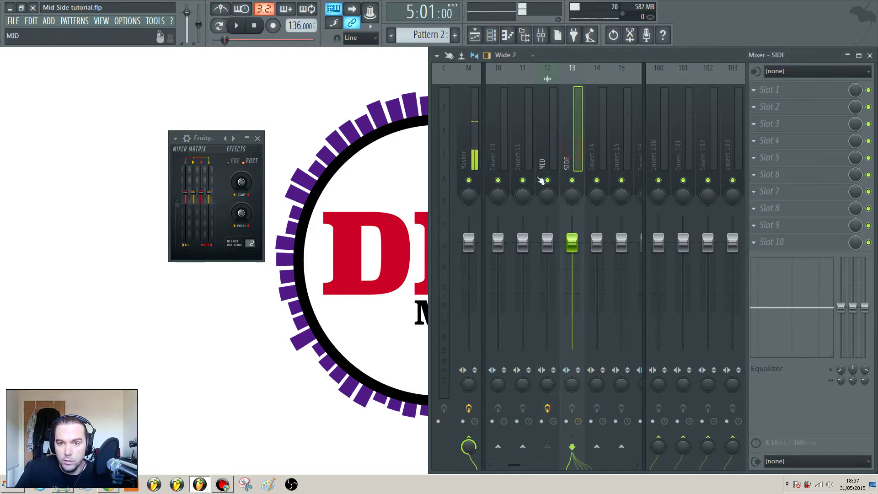
pyautogui.click(551, 157)
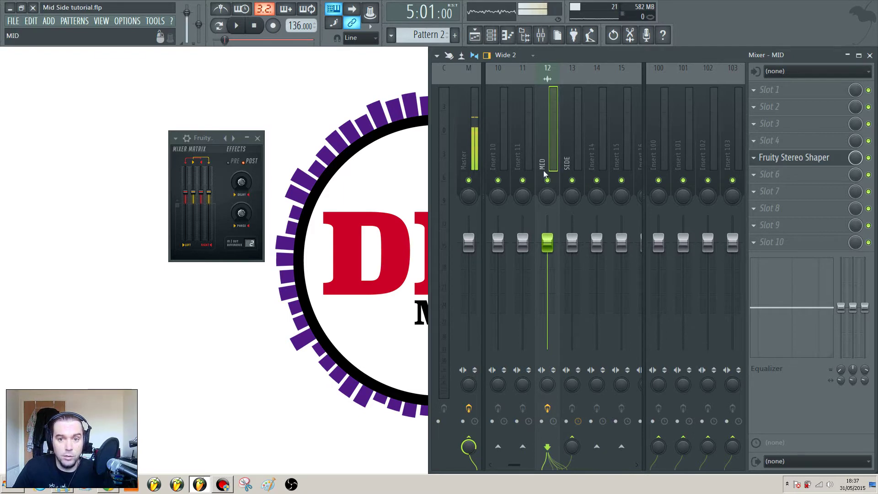
pyautogui.press('space')
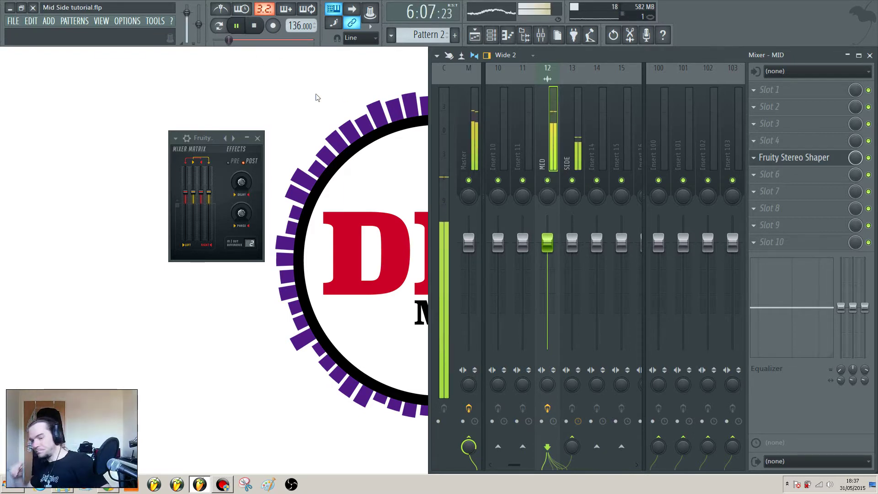
pyautogui.press('space')
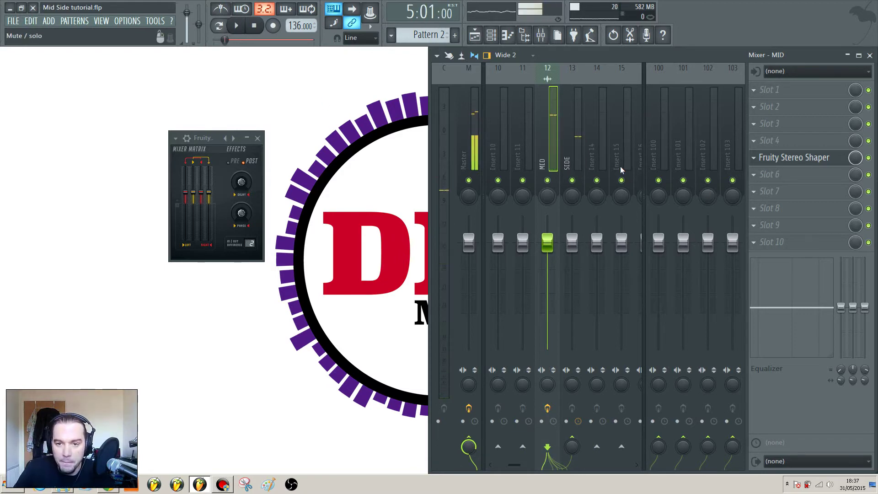
pyautogui.click(572, 159)
pyautogui.click(553, 160)
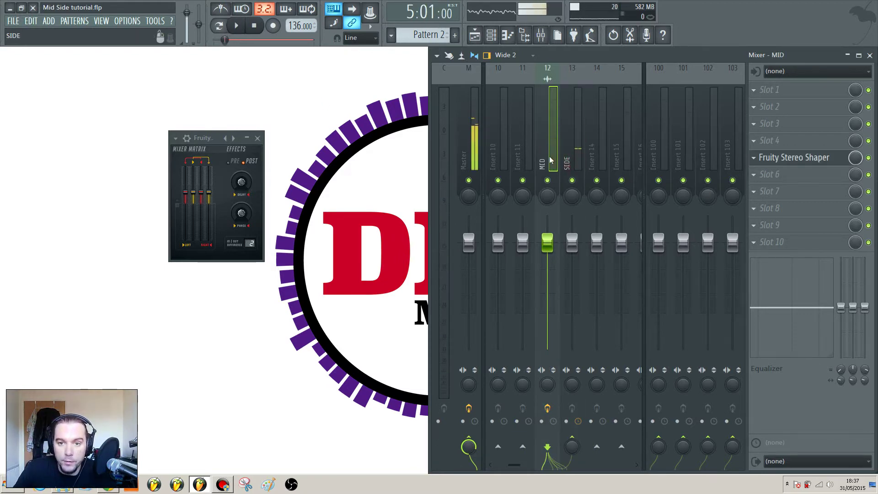
pyautogui.click(568, 160)
pyautogui.click(556, 158)
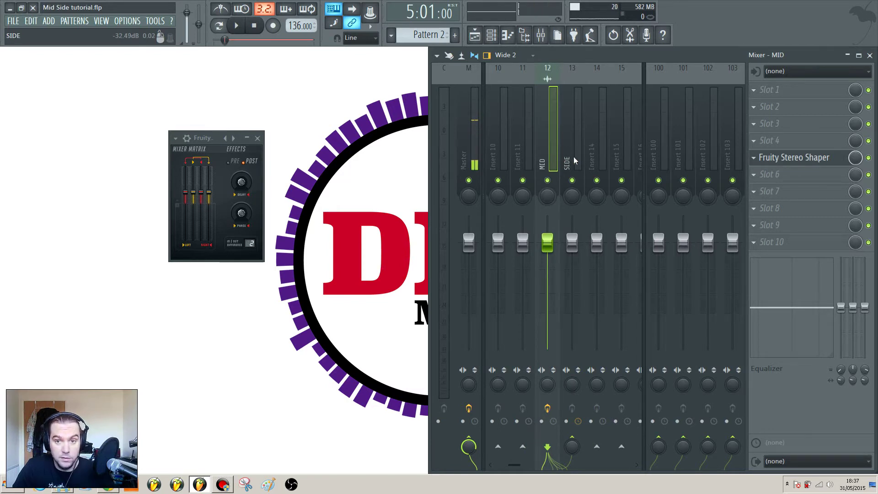
pyautogui.click(573, 156)
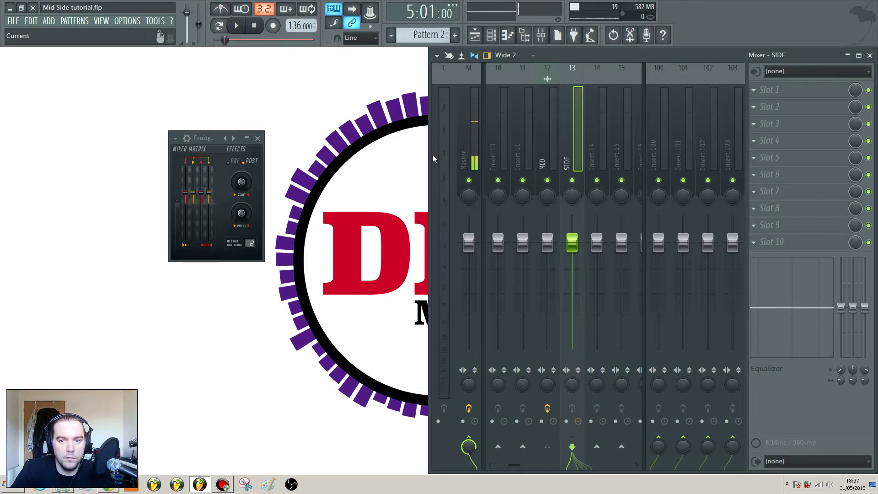
# Step: Raise the SIDE fader to 107% (1.6 dB) while the loop plays
pyautogui.press('space')
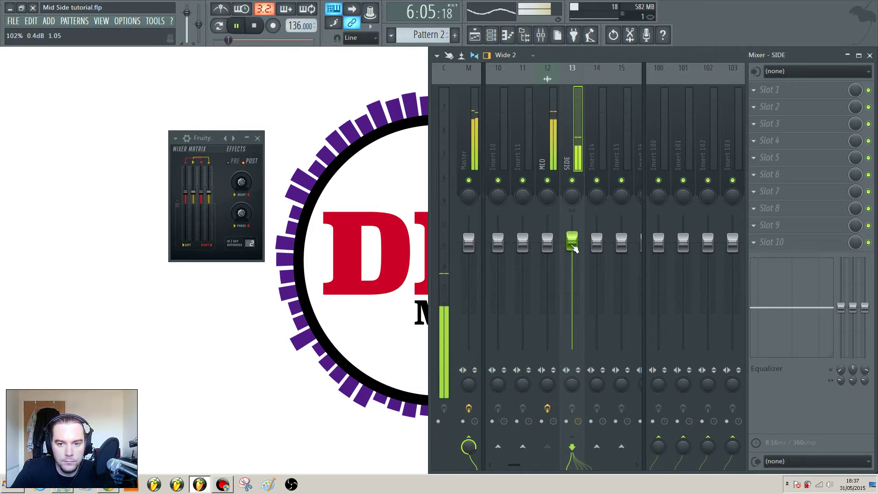
pyautogui.scroll(3, 573, 247)
pyautogui.scroll(3, 574, 248)
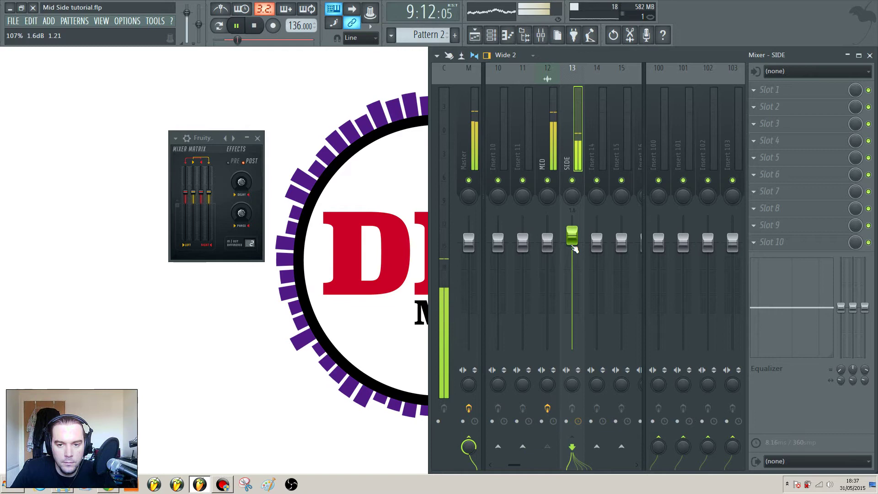
pyautogui.press('space')
pyautogui.rightClick(574, 243)
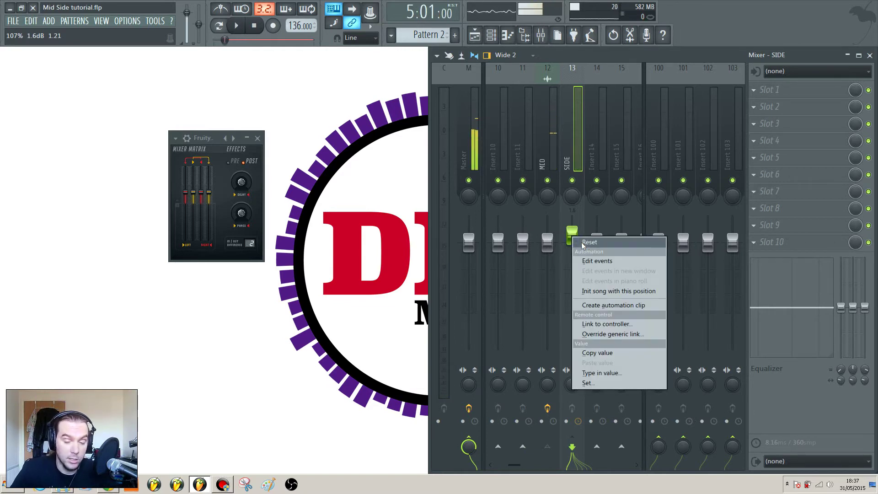
# Step: Reset the SIDE volume to default and compare the loop with SIDE muted and unmuted
pyautogui.click(589, 242)
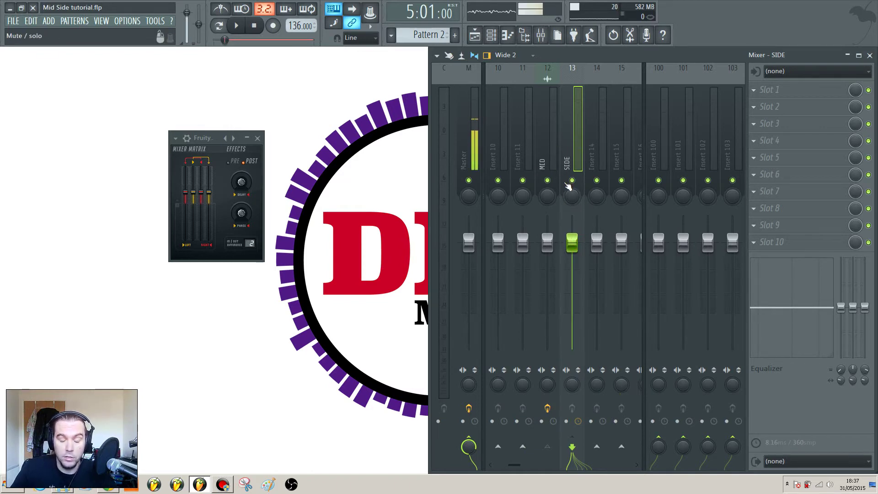
pyautogui.press('space')
pyautogui.click(572, 180)
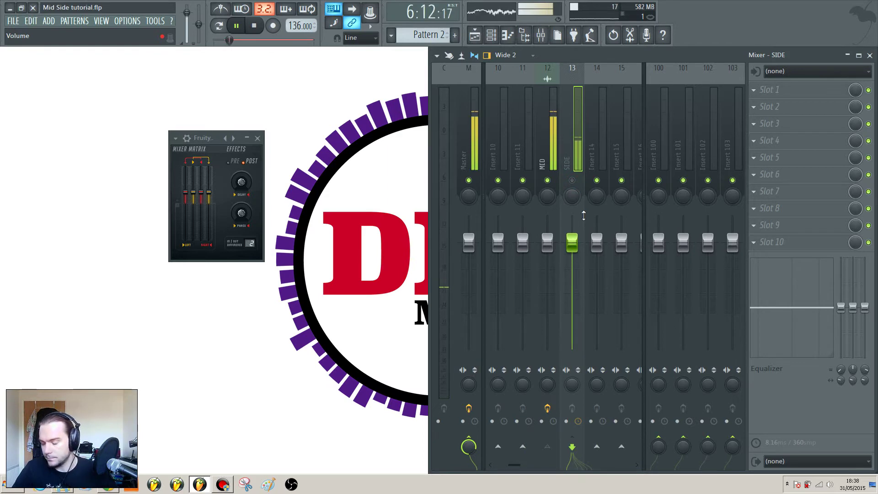
pyautogui.click(572, 180)
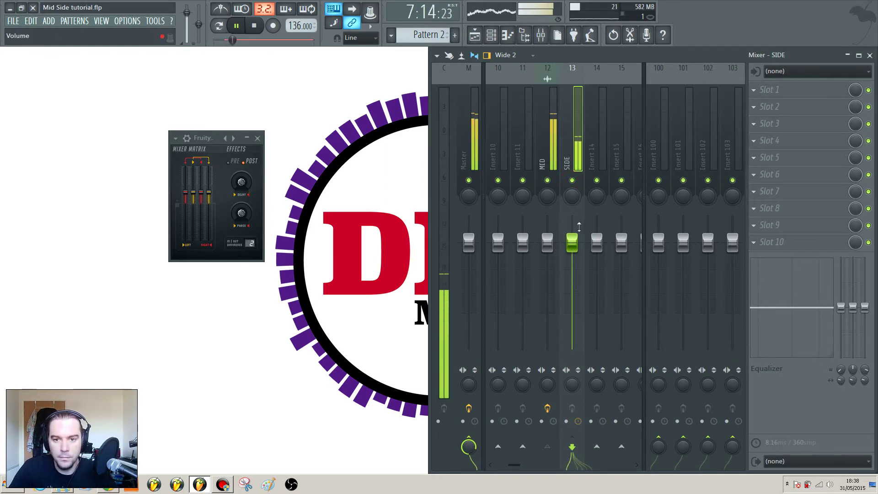
pyautogui.press('space')
# Step: Pull the MID insert's volume down to 0% (-INF dB) while the loop plays
pyautogui.click(548, 152)
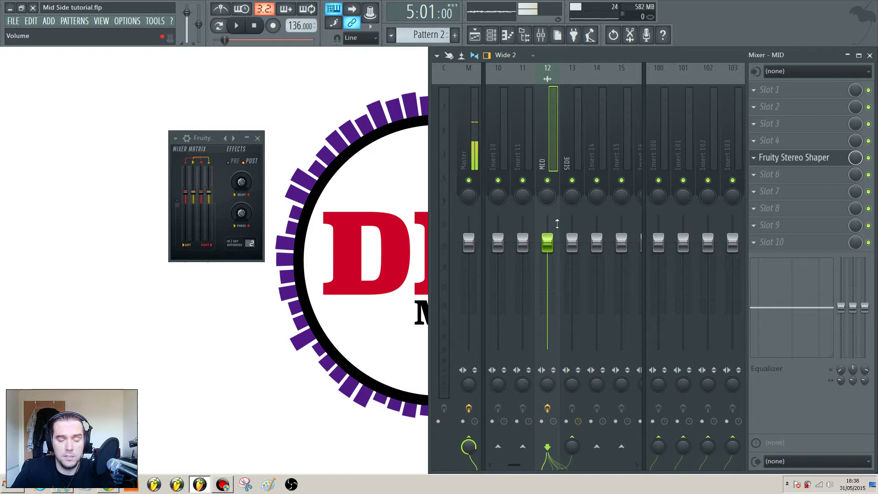
pyautogui.press('space')
pyautogui.moveTo(547, 242); pyautogui.dragTo(547, 349)
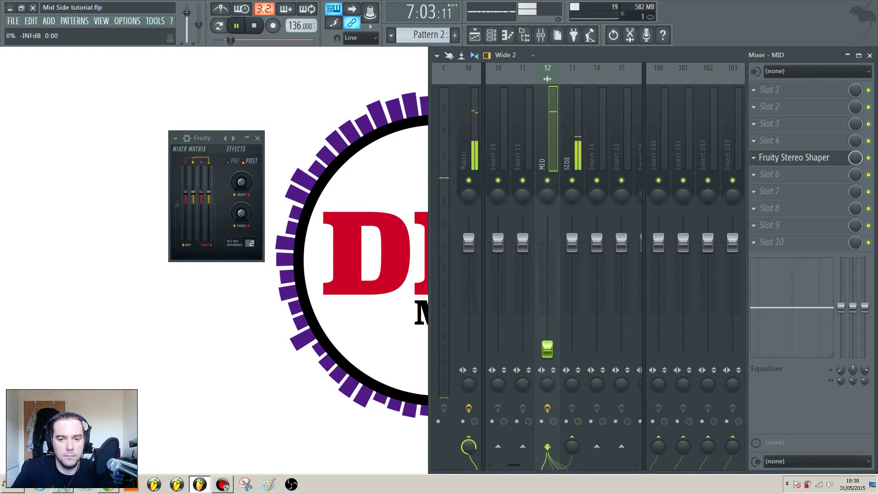
# Step: Reset the MID volume to its default level and stop playback
pyautogui.rightClick(555, 357)
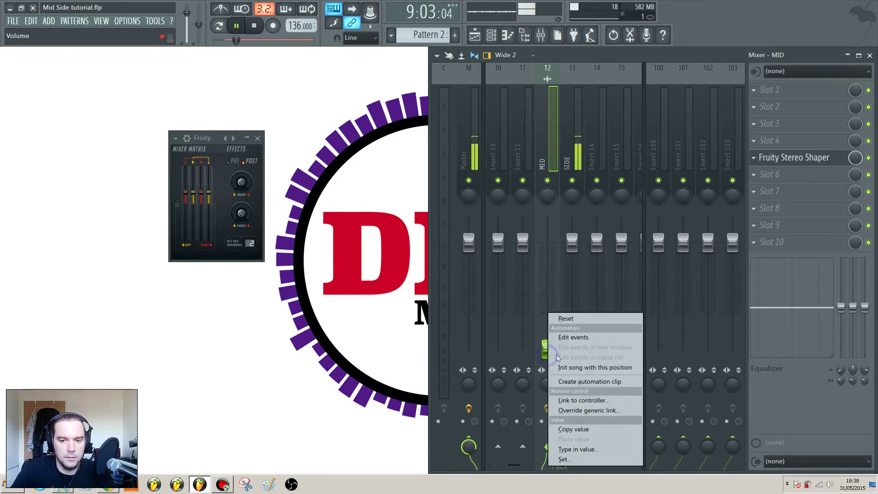
pyautogui.click(572, 319)
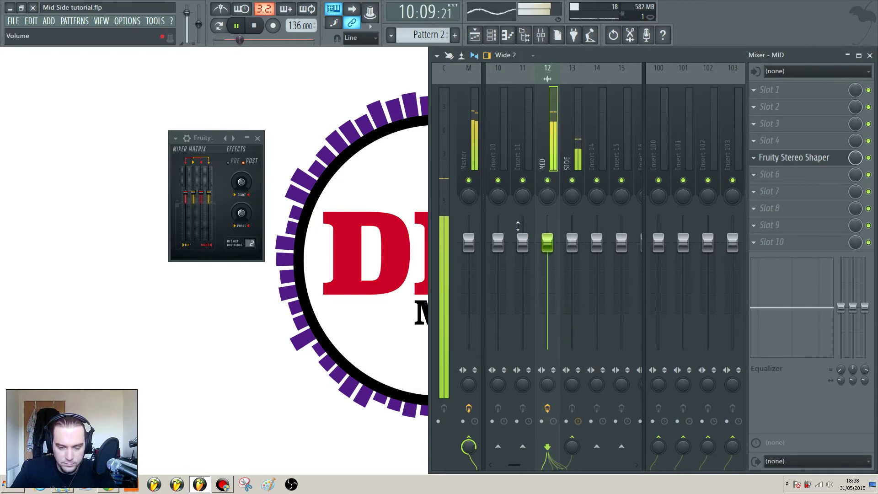
pyautogui.press('space')
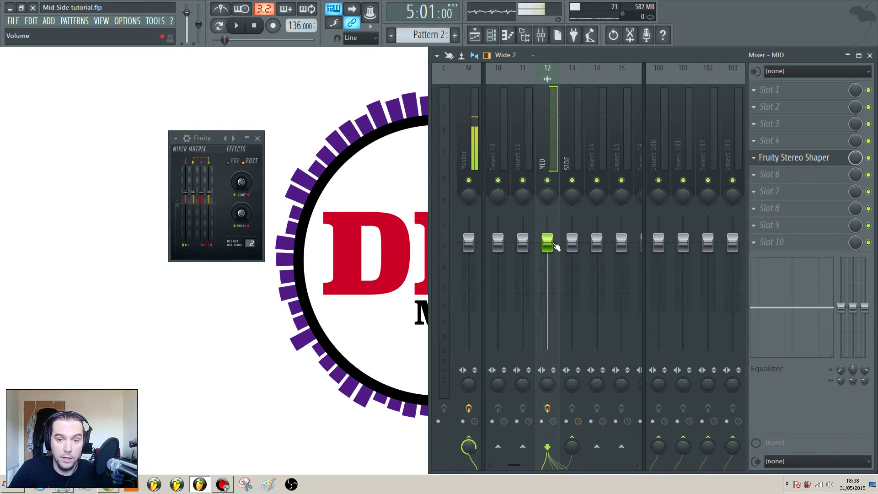
# Step: Lower MID slightly during playback, then reset it again to 0.0 dB
pyautogui.moveTo(554, 247); pyautogui.dragTo(548, 255)
pyautogui.press('space')
pyautogui.press('space')
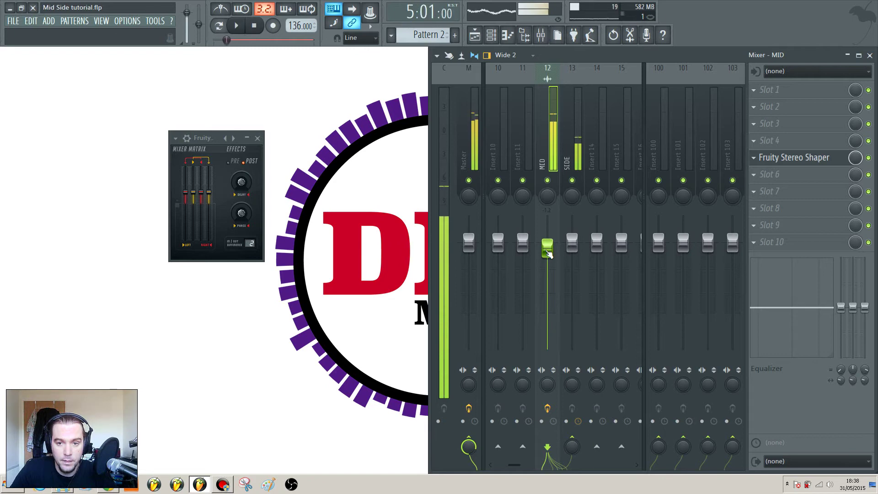
pyautogui.rightClick(549, 254)
pyautogui.click(565, 252)
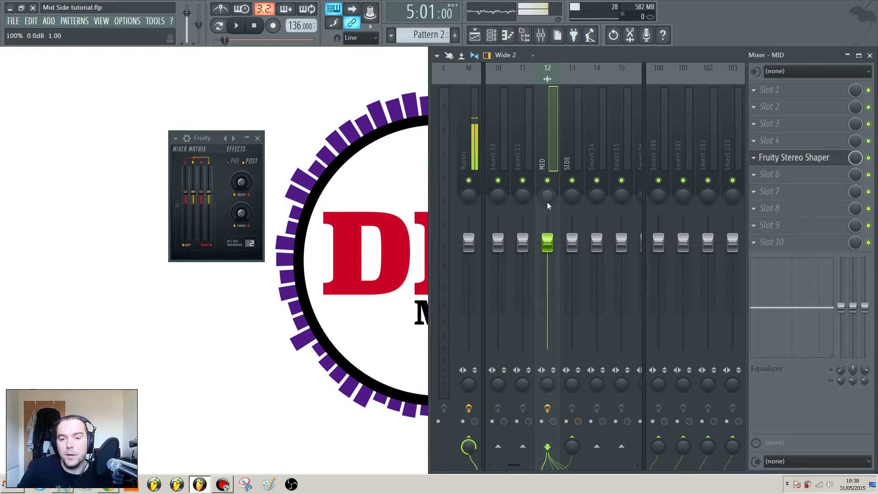
# Step: Load Fruity parametric EQ 2 into SIDE's slot 5 and drag band 1 down into a low shelf
pyautogui.click(572, 140)
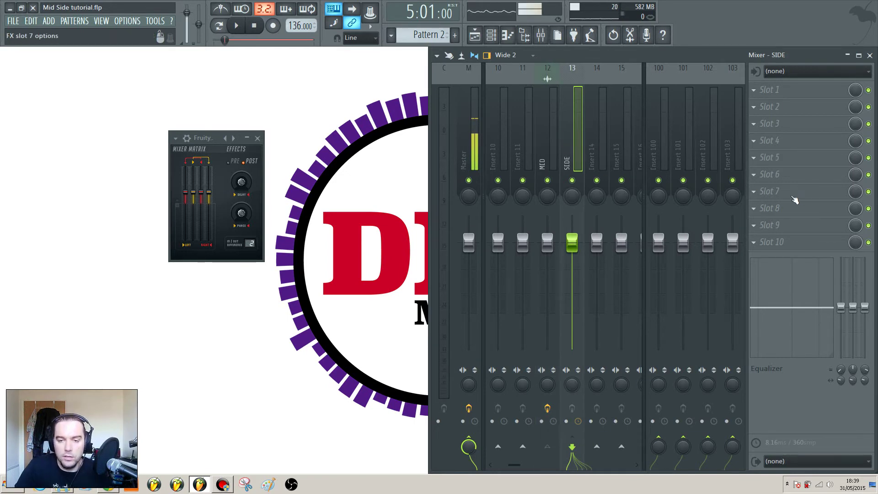
pyautogui.click(760, 158)
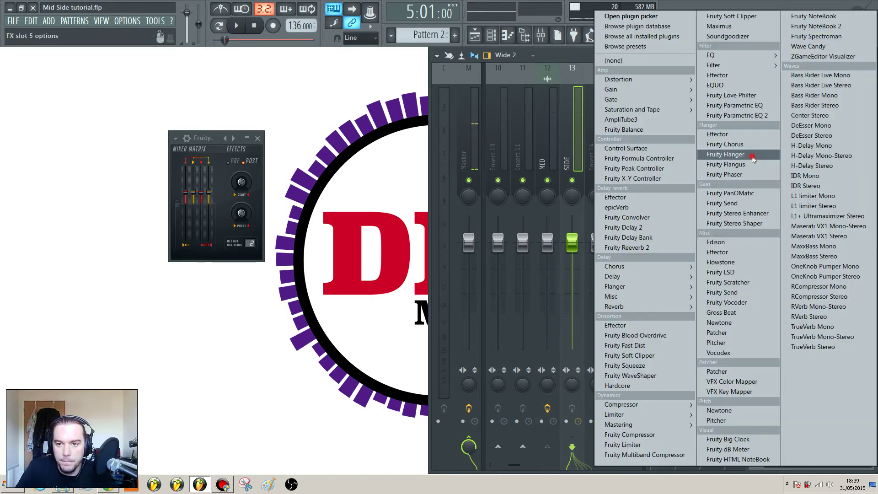
pyautogui.click(737, 115)
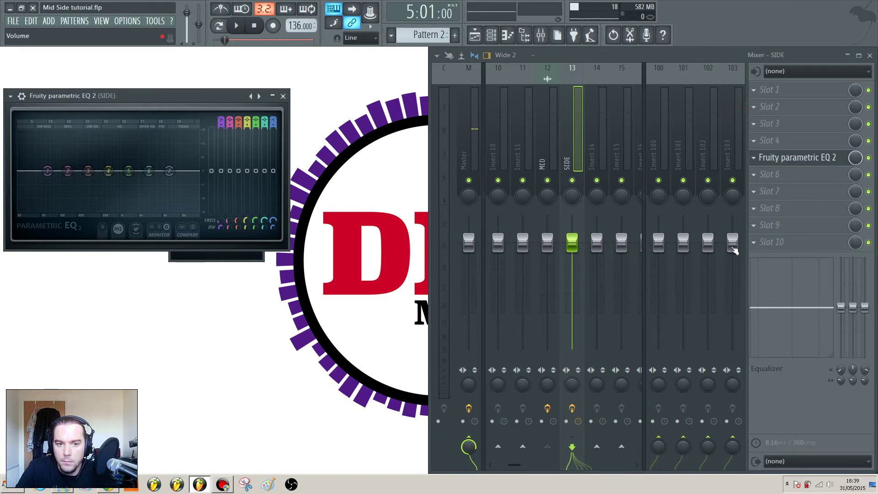
pyautogui.moveTo(172, 95); pyautogui.dragTo(286, 110)
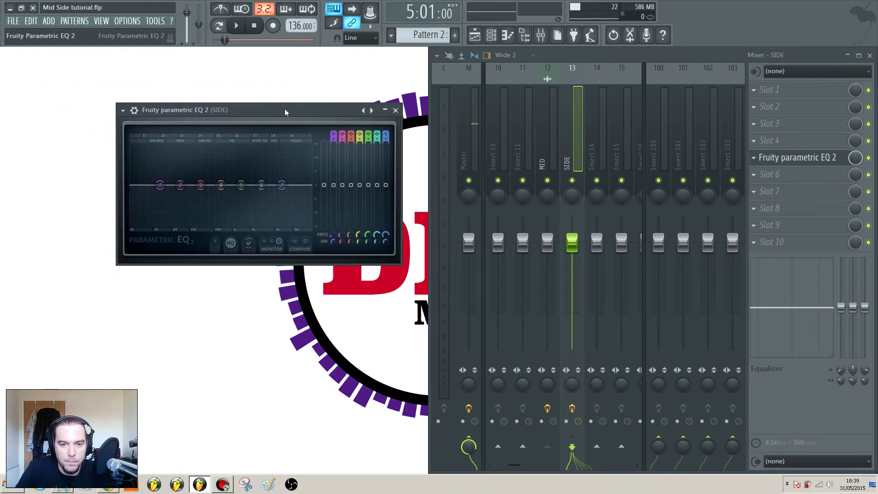
pyautogui.moveTo(161, 185); pyautogui.dragTo(196, 208)
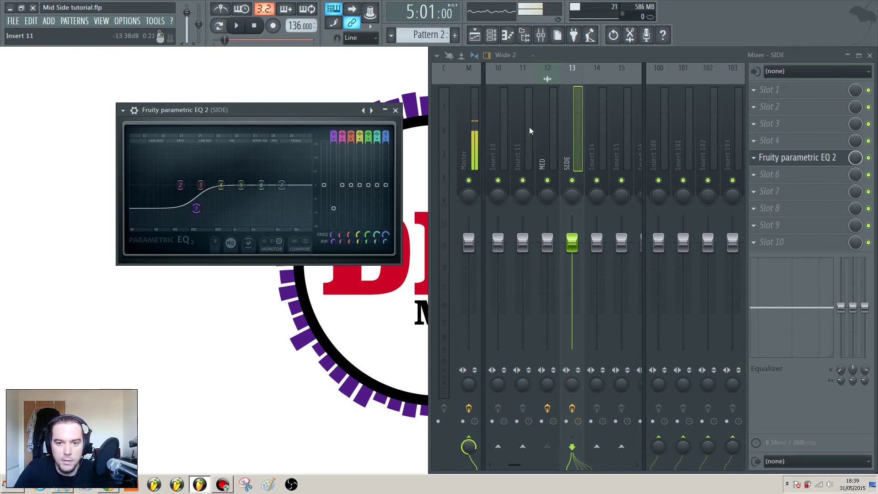
# Step: Move the SIDE EQ low shelf to about 62 Hz, then 44 Hz, auditioning with the loop playing
pyautogui.moveTo(205, 213); pyautogui.dragTo(167, 190)
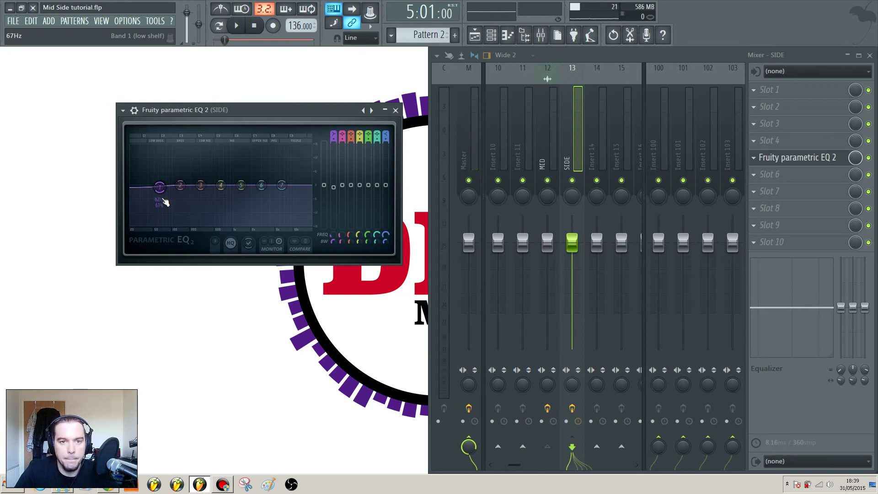
pyautogui.press('space')
pyautogui.moveTo(159, 187); pyautogui.dragTo(201, 224)
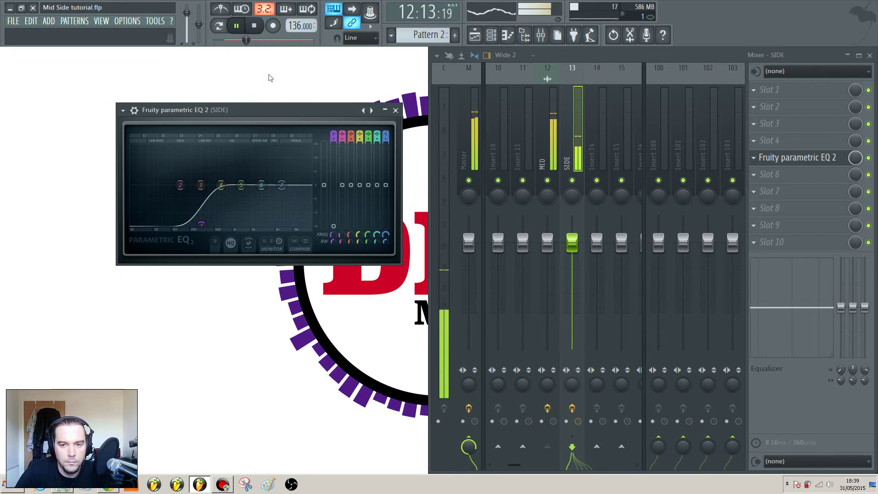
pyautogui.press('space')
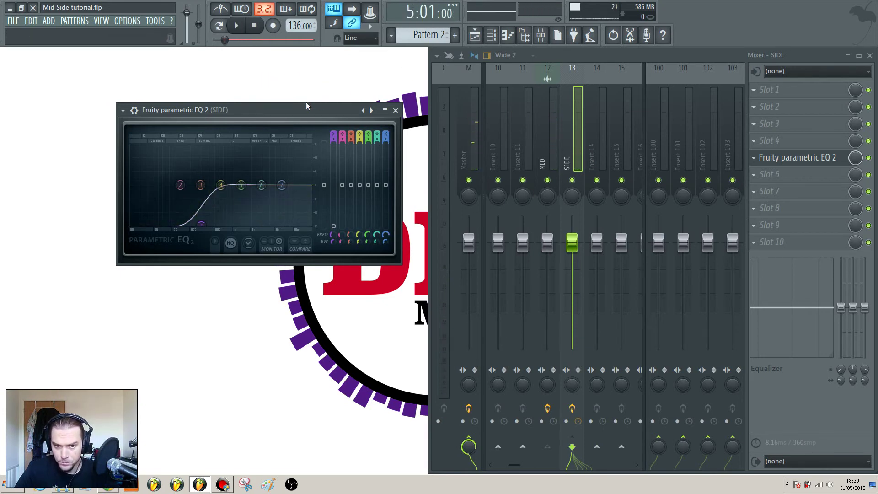
pyautogui.moveTo(306, 106); pyautogui.dragTo(276, 69)
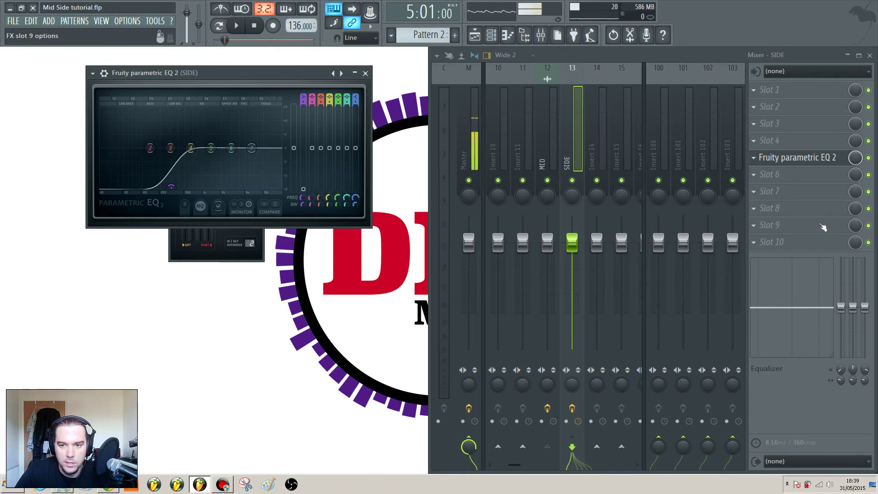
pyautogui.press('space')
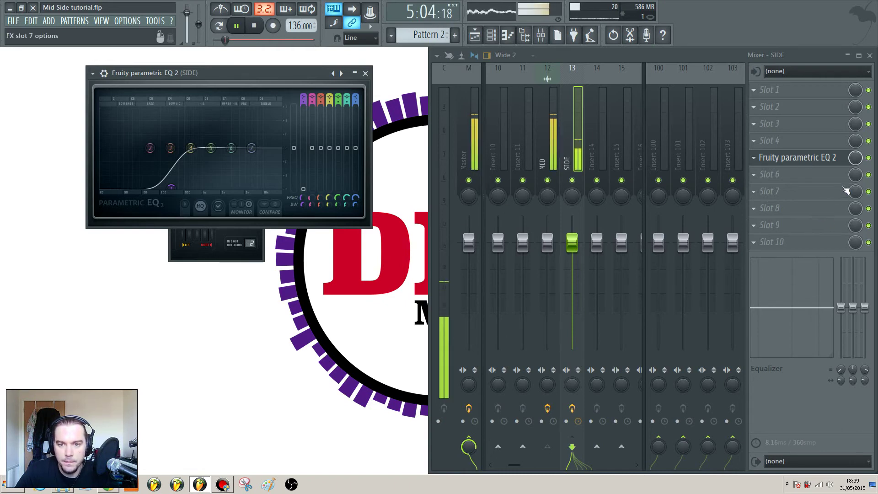
pyautogui.click(868, 157)
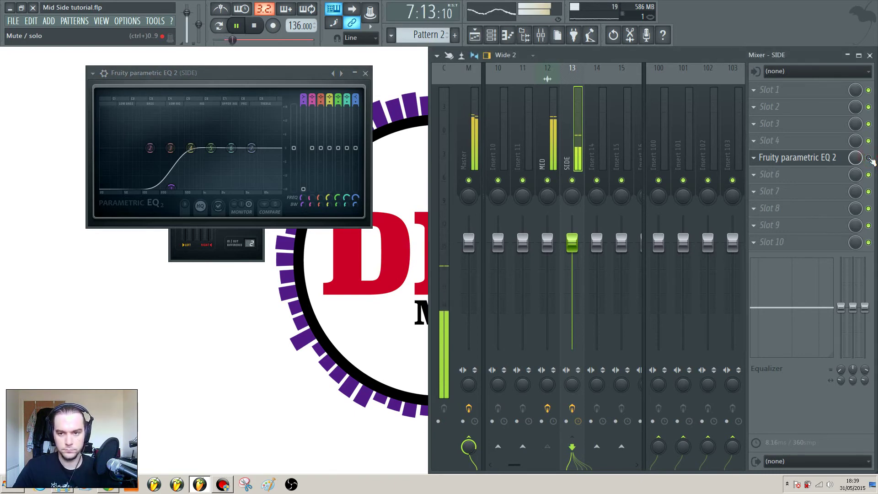
pyautogui.click(868, 157)
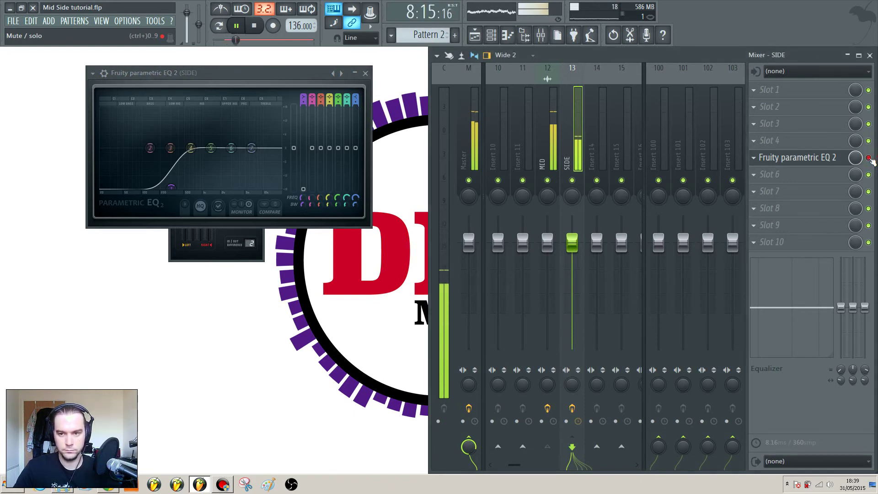
pyautogui.click(869, 158)
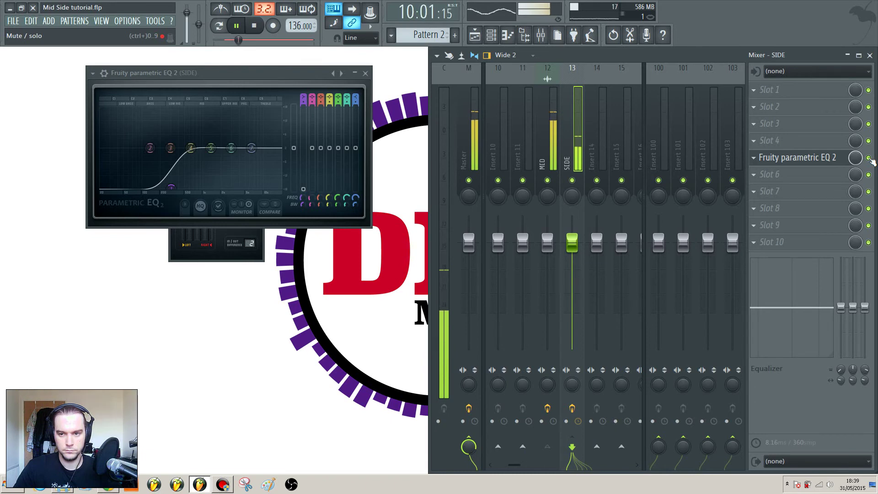
pyautogui.press('space')
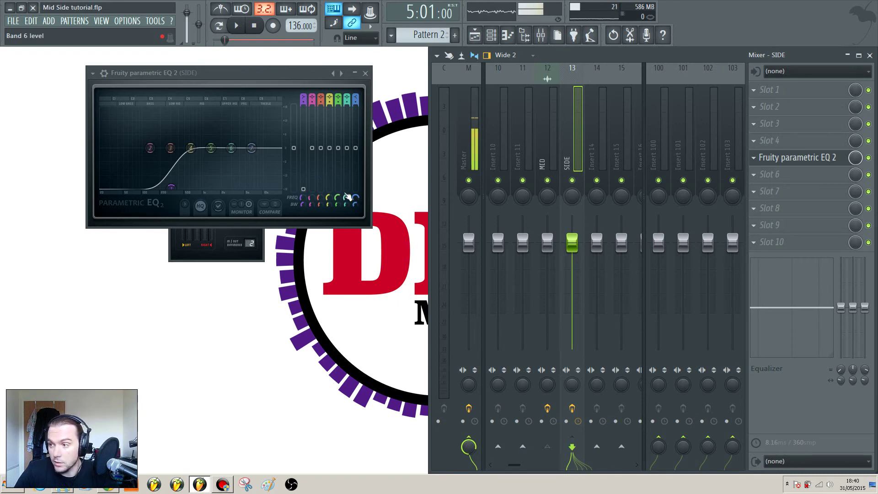
# Step: Compare the MID and SIDE inserts, then shift the SIDE EQ's upper band to about 3612 Hz
pyautogui.click(549, 150)
pyautogui.click(573, 158)
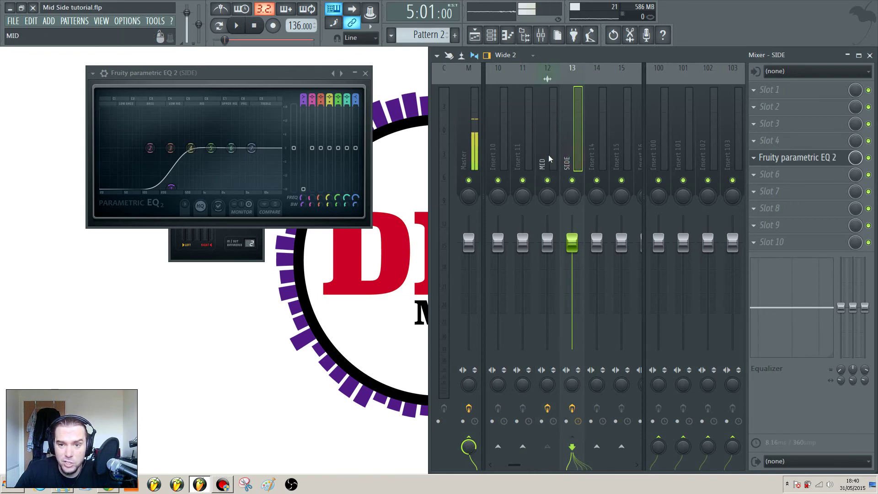
pyautogui.click(547, 157)
pyautogui.click(566, 160)
pyautogui.click(553, 160)
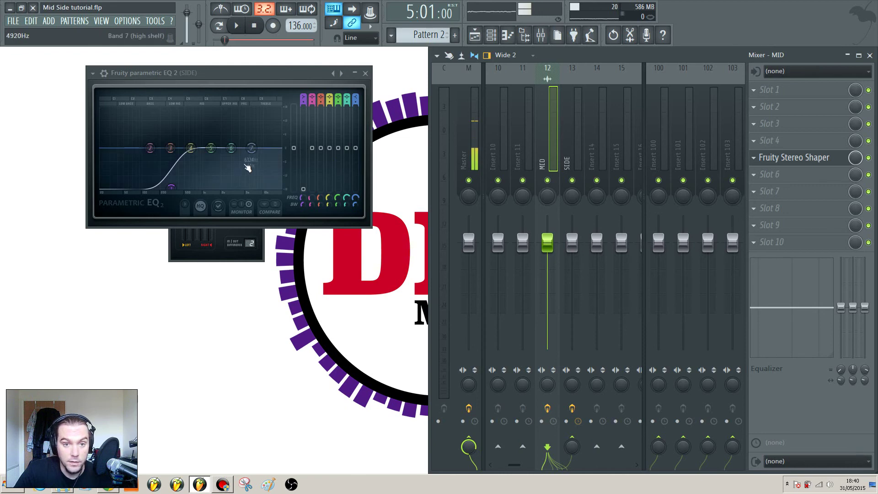
pyautogui.moveTo(231, 148); pyautogui.dragTo(239, 145)
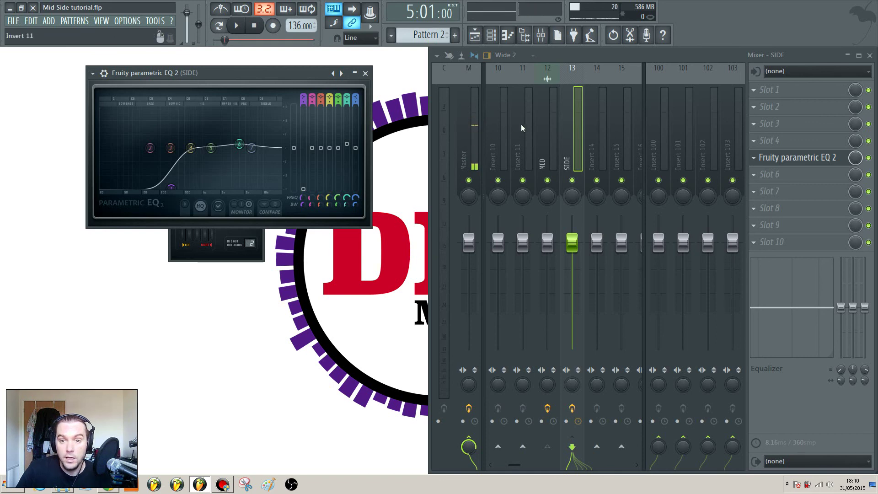
# Step: Reopen the MID insert's Fruity Stereo Shaper window and place it below the SIDE EQ
pyautogui.click(545, 129)
pyautogui.click(575, 142)
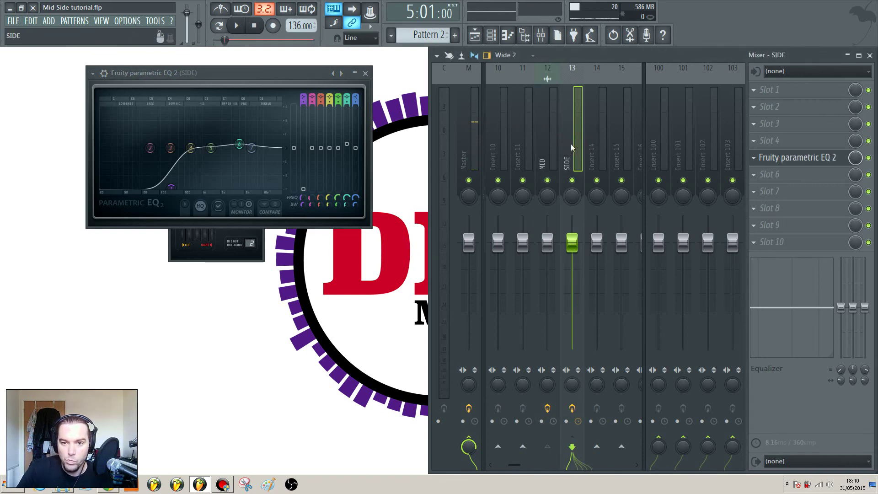
pyautogui.click(556, 148)
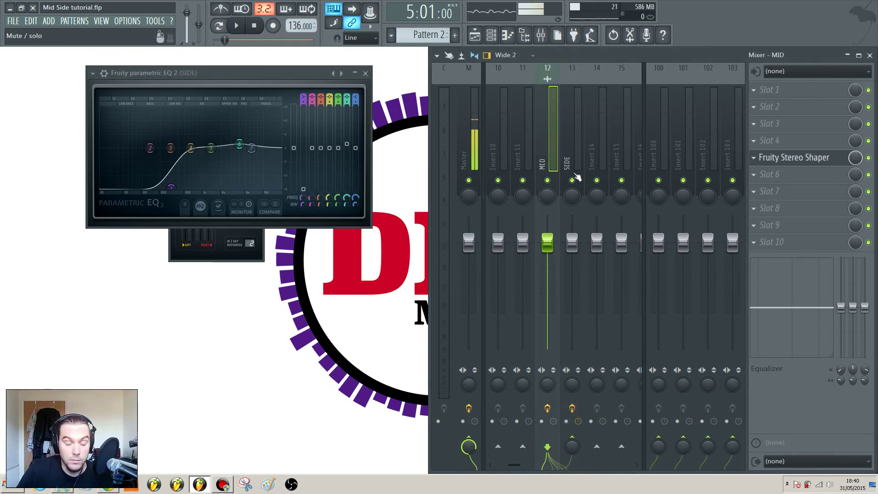
pyautogui.click(822, 163)
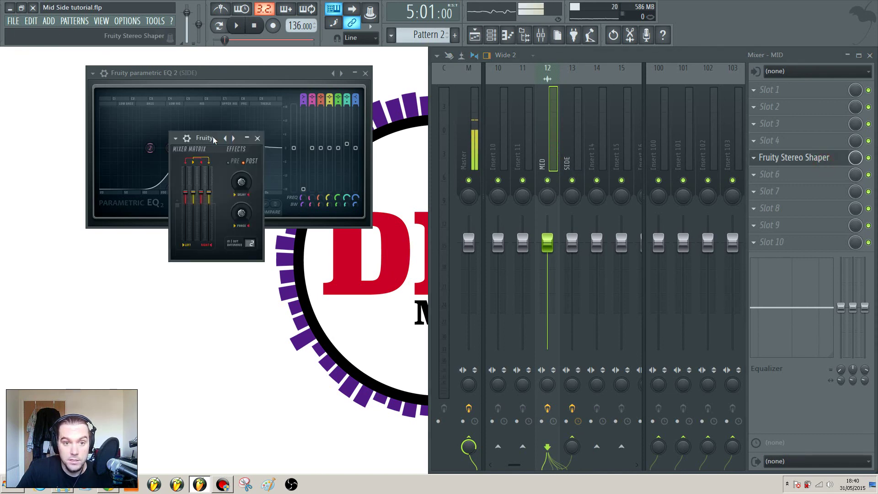
pyautogui.moveTo(212, 137); pyautogui.dragTo(225, 257)
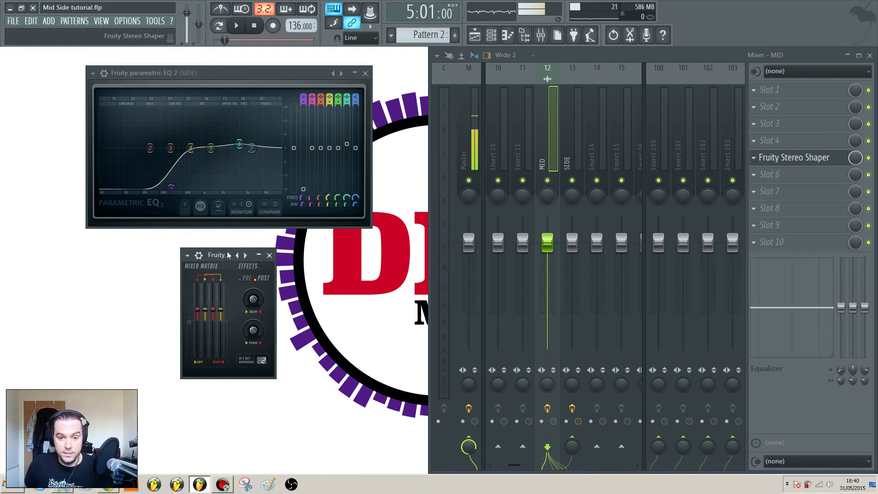